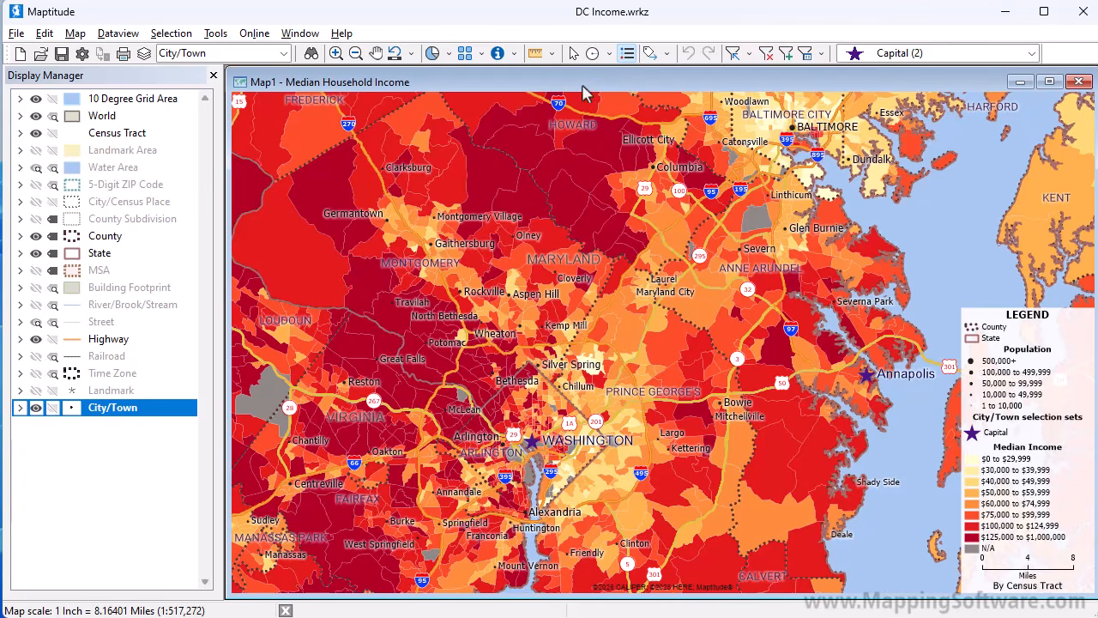
Hide the County and Highway layers on the Median Household Income map.
{"action": "left_click", "coordinate": [35, 236]}
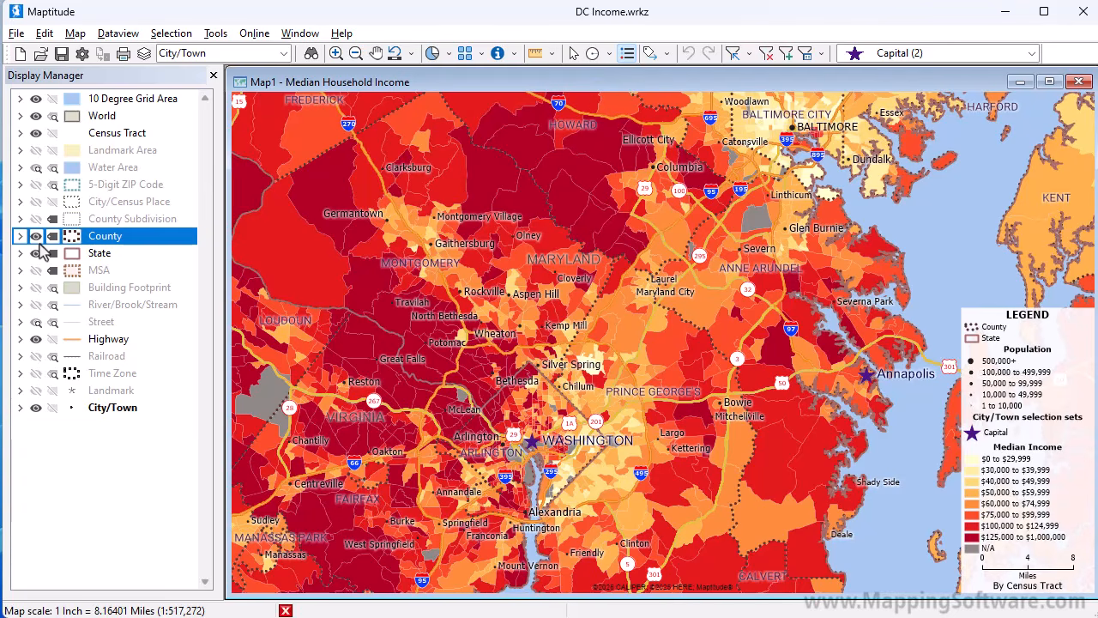
{"action": "left_click", "coordinate": [36, 339]}
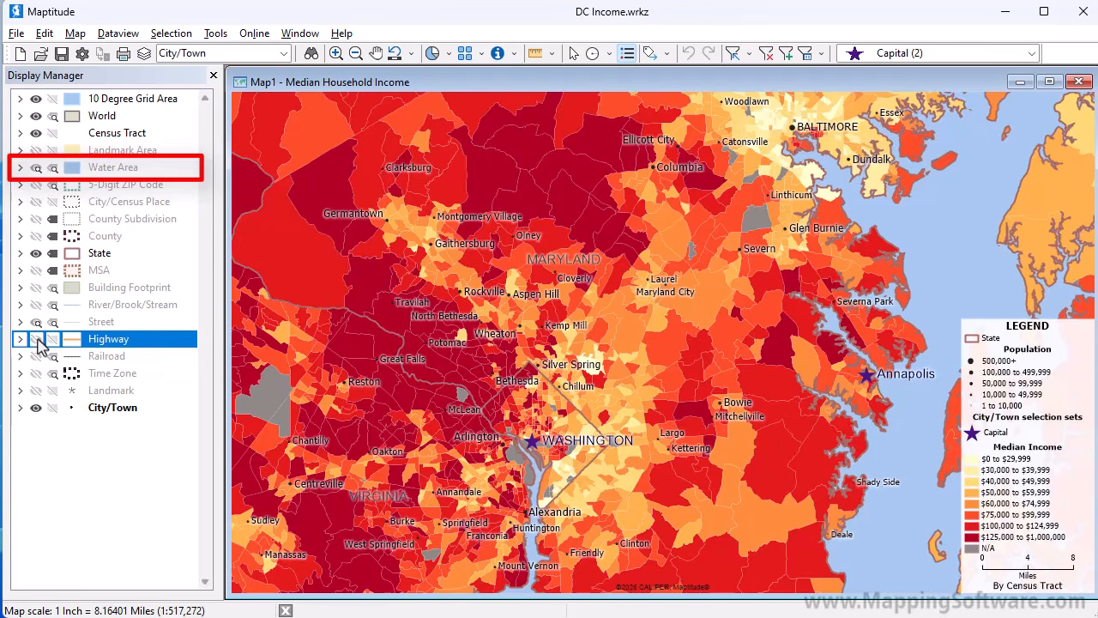
Force the Water Area layer to display, and restore its automatic show/hide setting.
{"action": "left_click", "coordinate": [36, 168]}
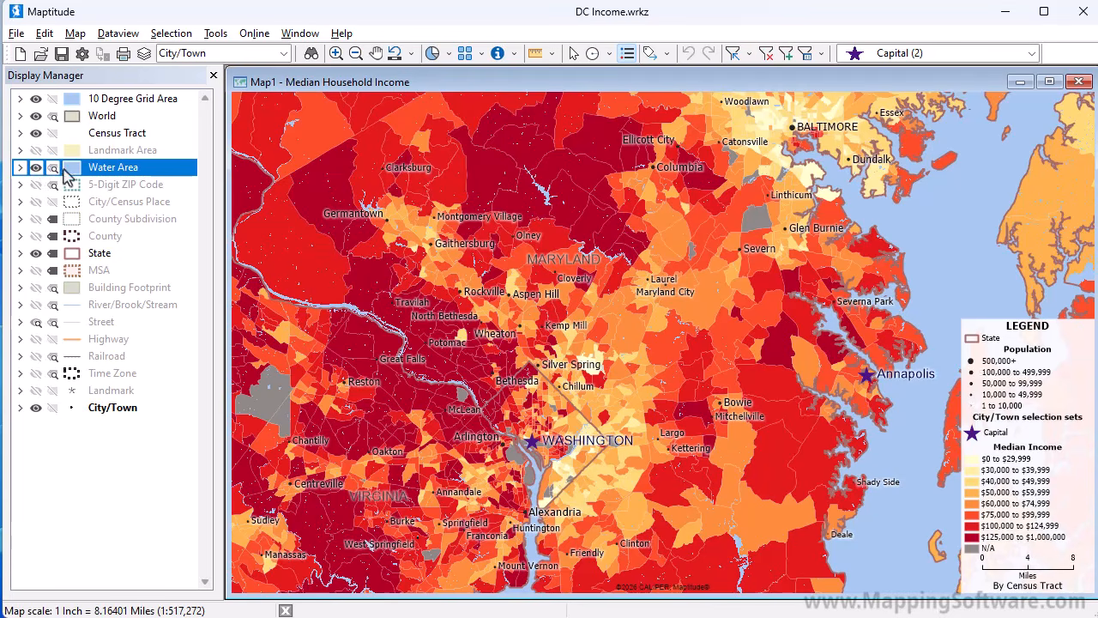
{"action": "right_click", "coordinate": [108, 170]}
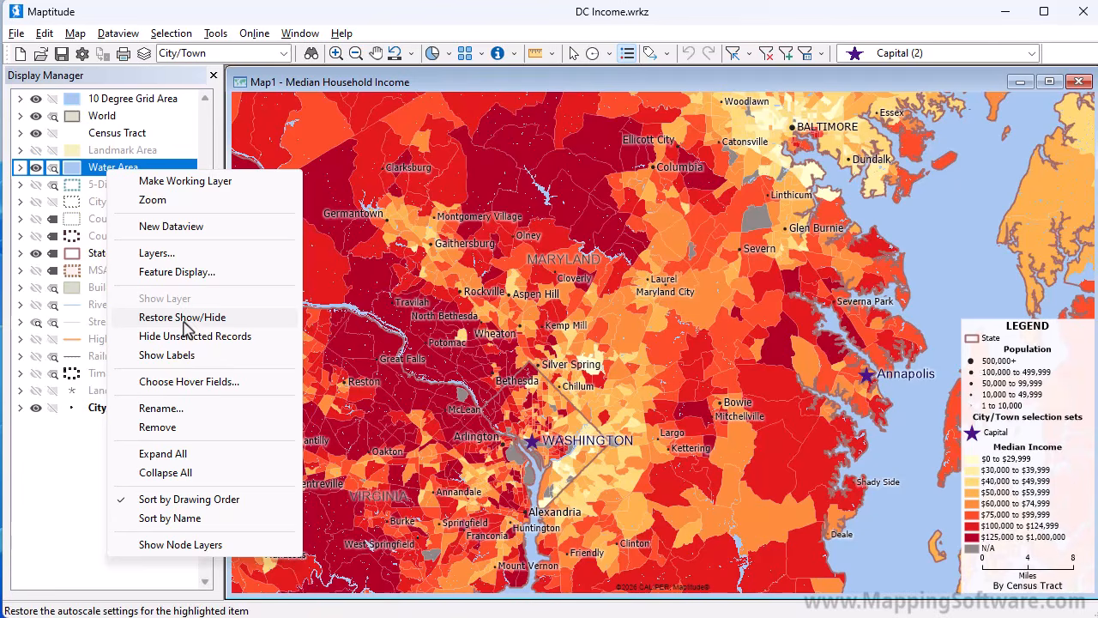
{"action": "left_click", "coordinate": [183, 318]}
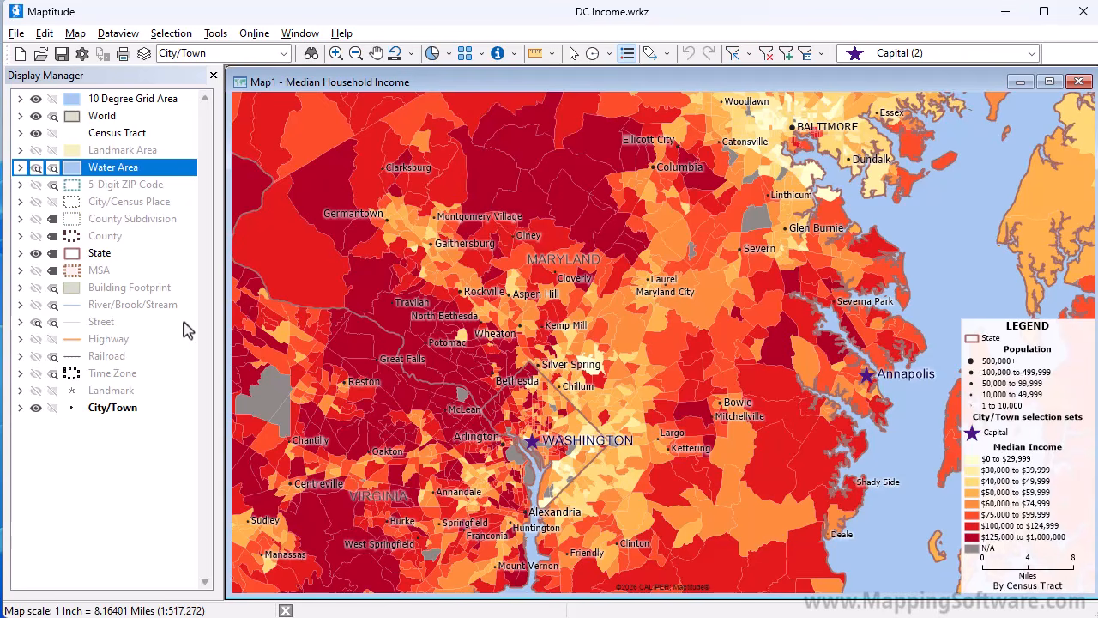
Format the State layer's labels as stretched text with font size 20 and black color.
{"action": "left_click", "coordinate": [53, 253]}
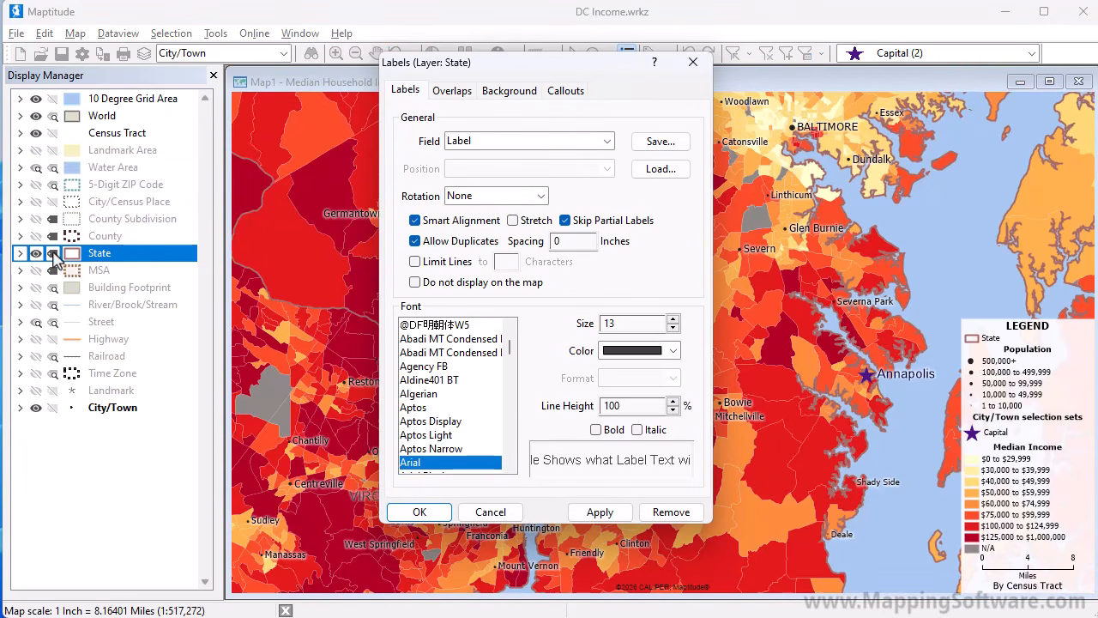
{"action": "left_click", "coordinate": [512, 221]}
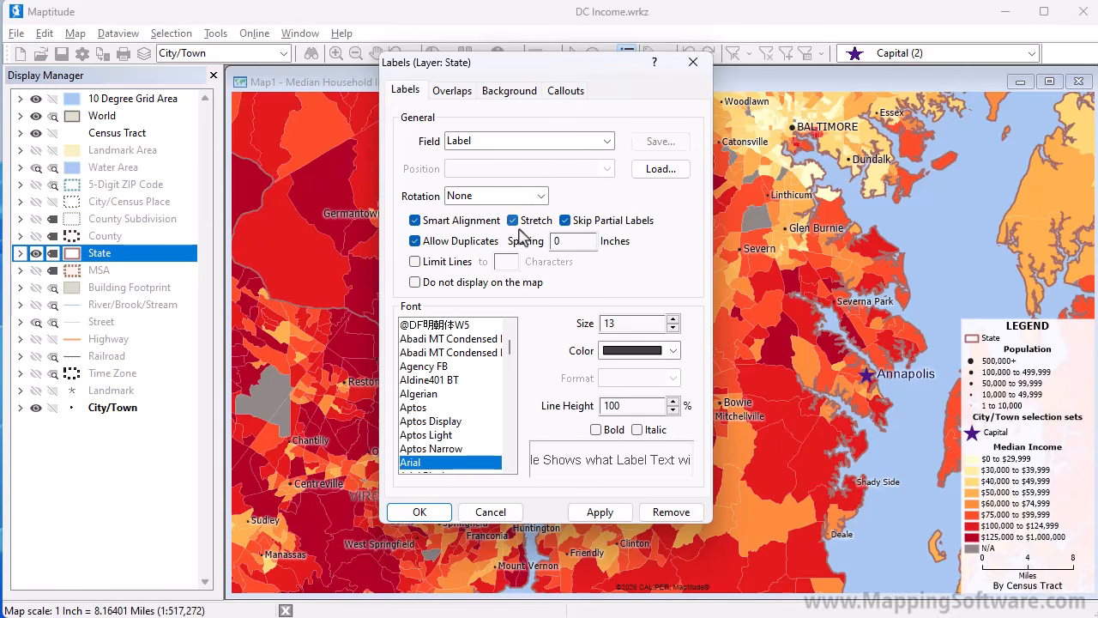
{"action": "triple_click", "coordinate": [674, 320]}
{"action": "left_click", "coordinate": [673, 318]}
{"action": "left_click", "coordinate": [673, 318]}
{"action": "left_click", "coordinate": [674, 318]}
{"action": "left_click", "coordinate": [674, 318]}
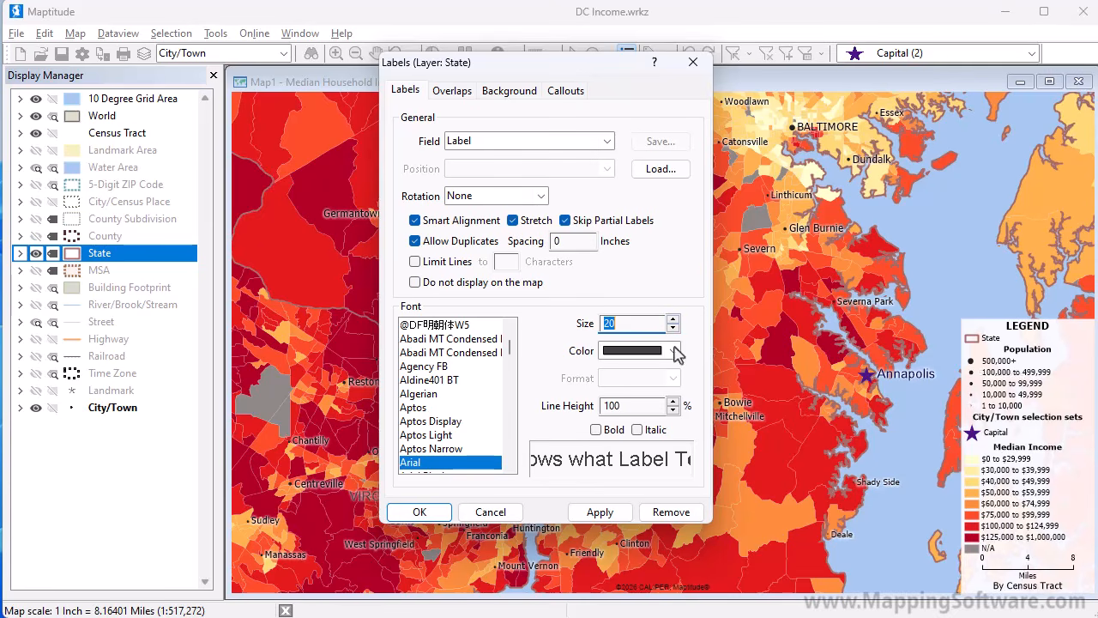
{"action": "left_click", "coordinate": [673, 350]}
{"action": "left_click_drag", "start_coordinate": [673, 406], "coordinate": [672, 369]}
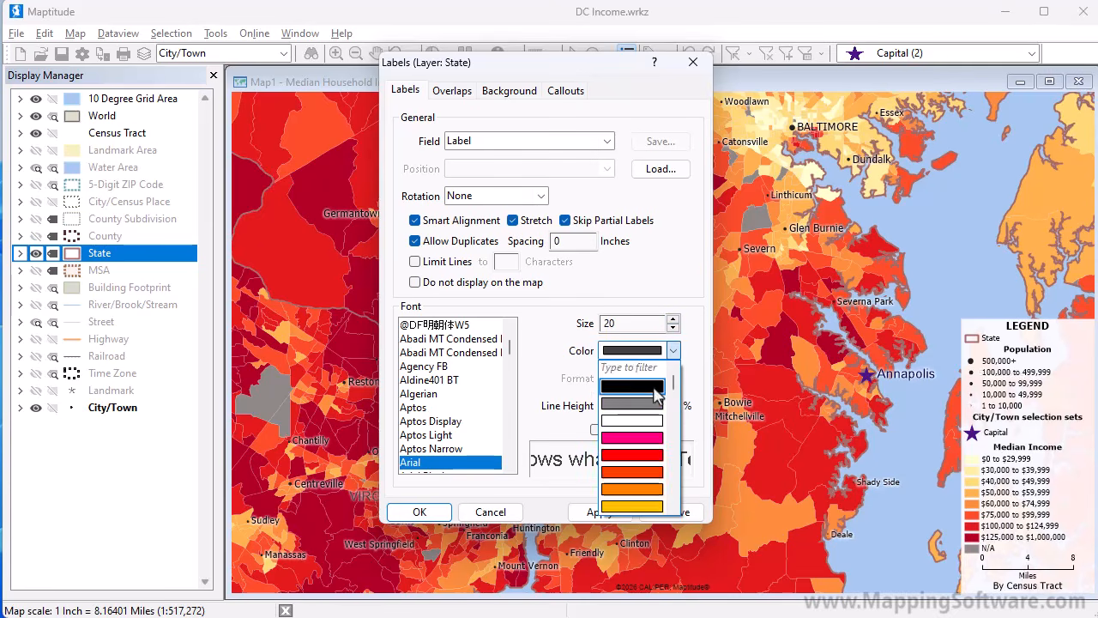
{"action": "left_click", "coordinate": [650, 389]}
{"action": "left_click", "coordinate": [418, 513]}
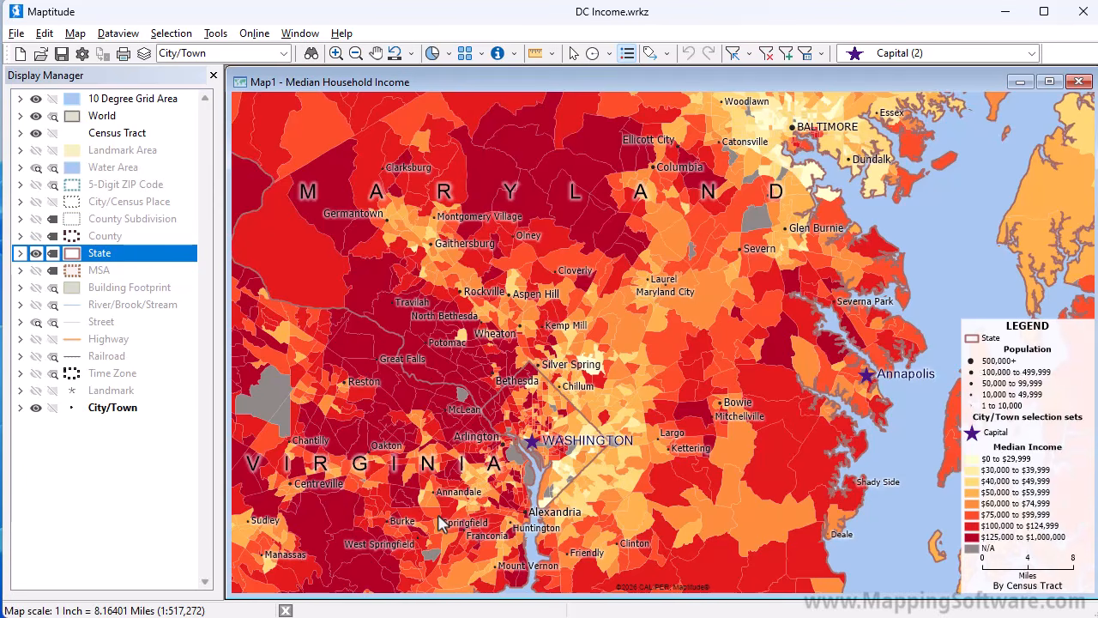
Style the State layer's borders with a width of 3 and a dark brown color.
{"action": "left_click", "coordinate": [72, 253]}
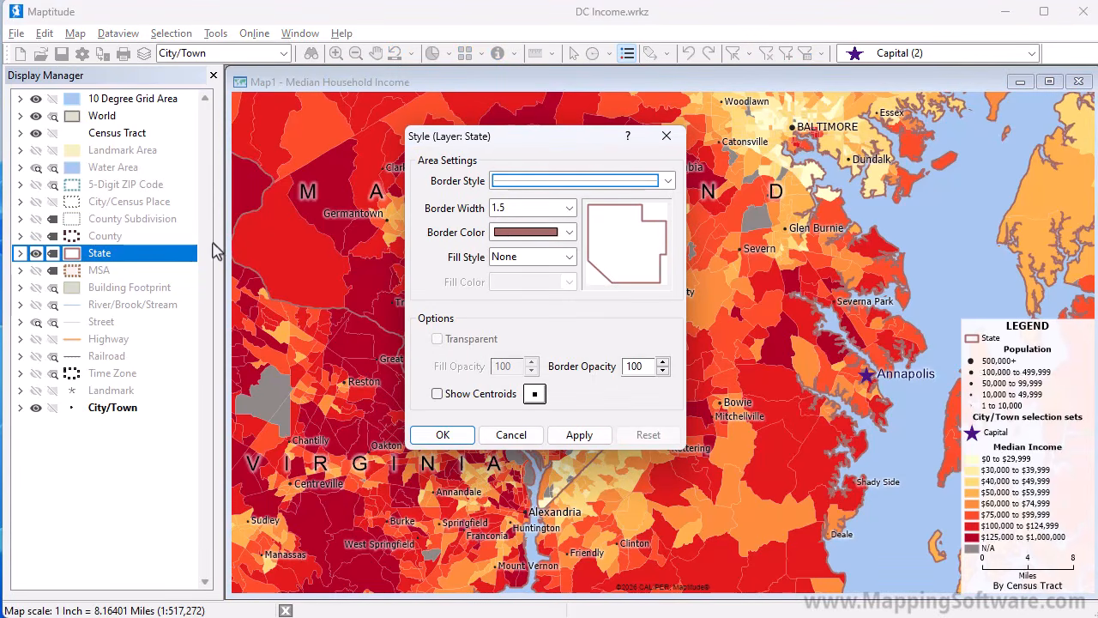
{"action": "left_click", "coordinate": [570, 208]}
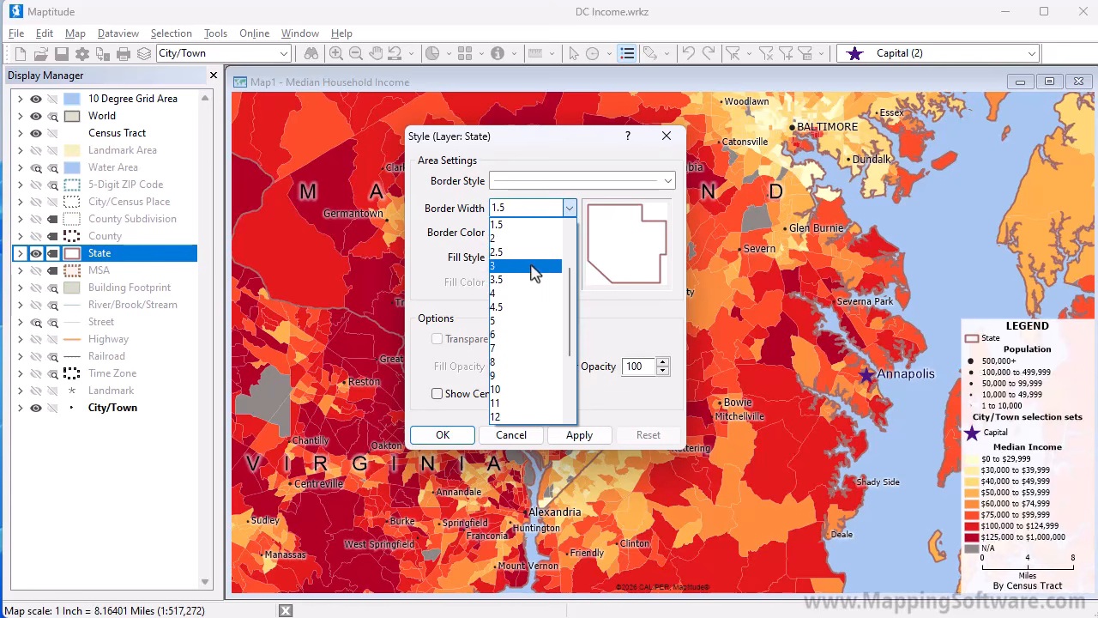
{"action": "left_click", "coordinate": [536, 266]}
{"action": "left_click", "coordinate": [523, 231]}
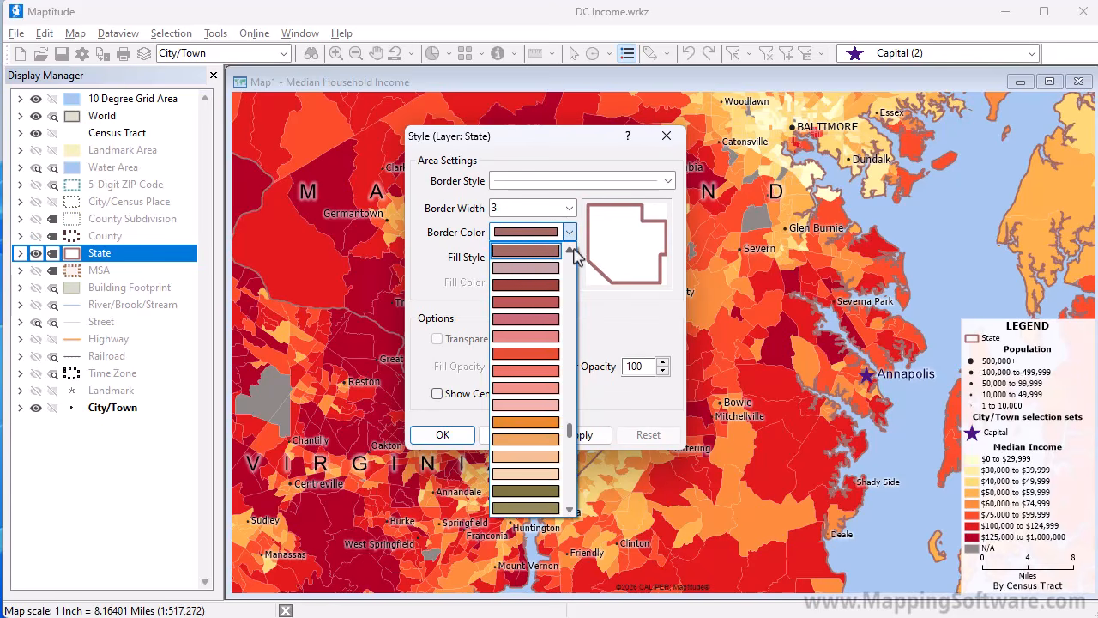
{"action": "scroll", "coordinate": [570, 236], "scroll_direction": "up", "scroll_amount": 2}
{"action": "left_click", "coordinate": [550, 266]}
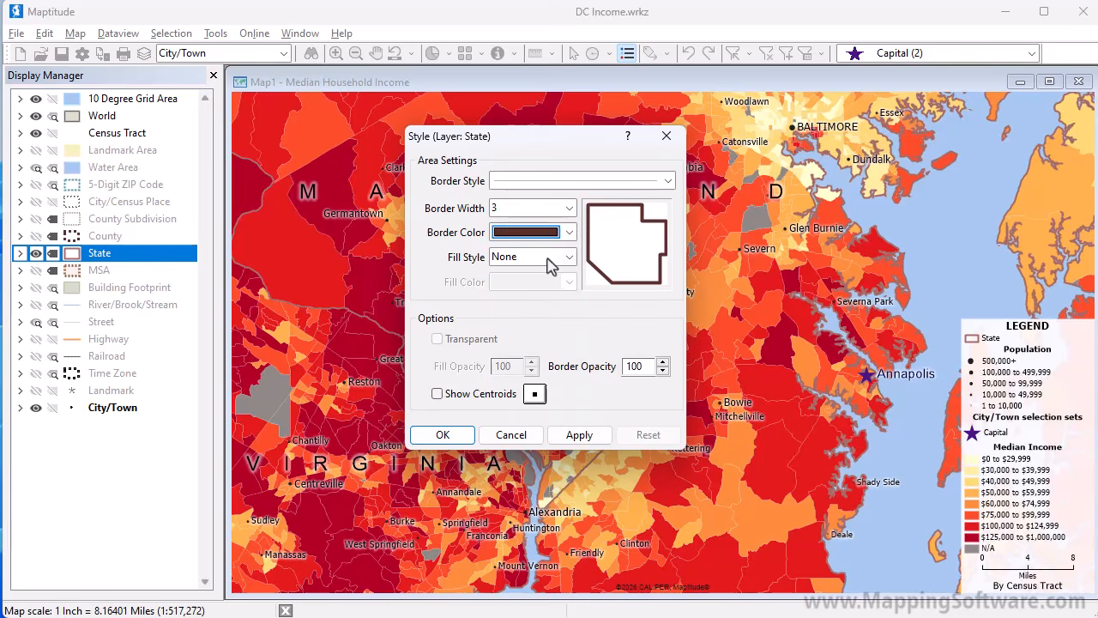
{"action": "left_click", "coordinate": [443, 435]}
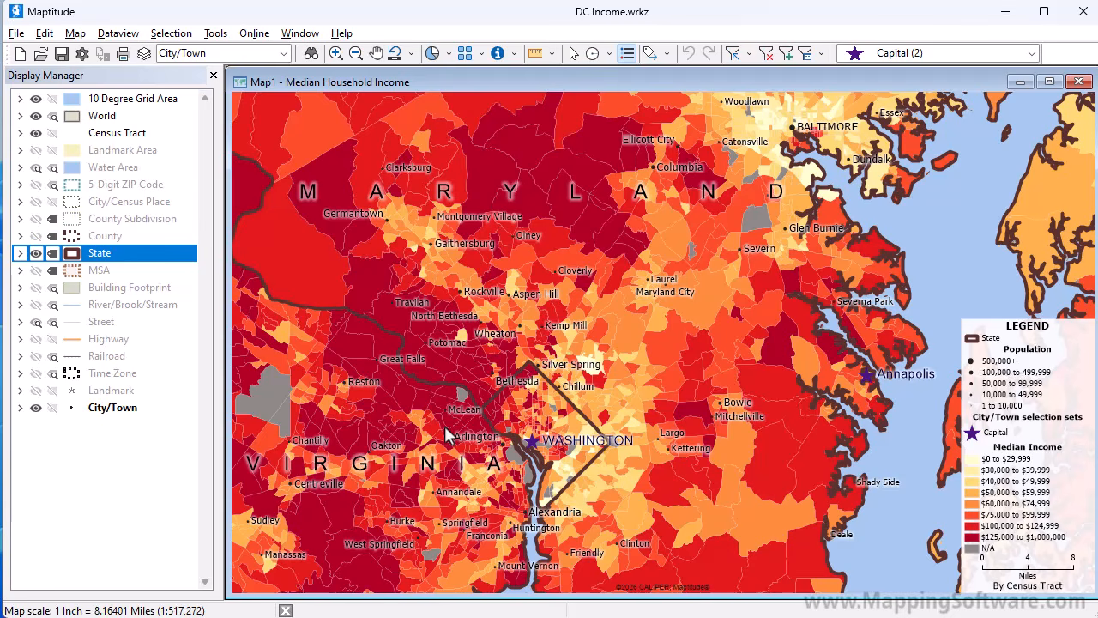
Change the symbol of the City/Town layer's Capital set to a star inside a filled circle, and deactivate the set.
{"action": "left_click", "coordinate": [19, 408]}
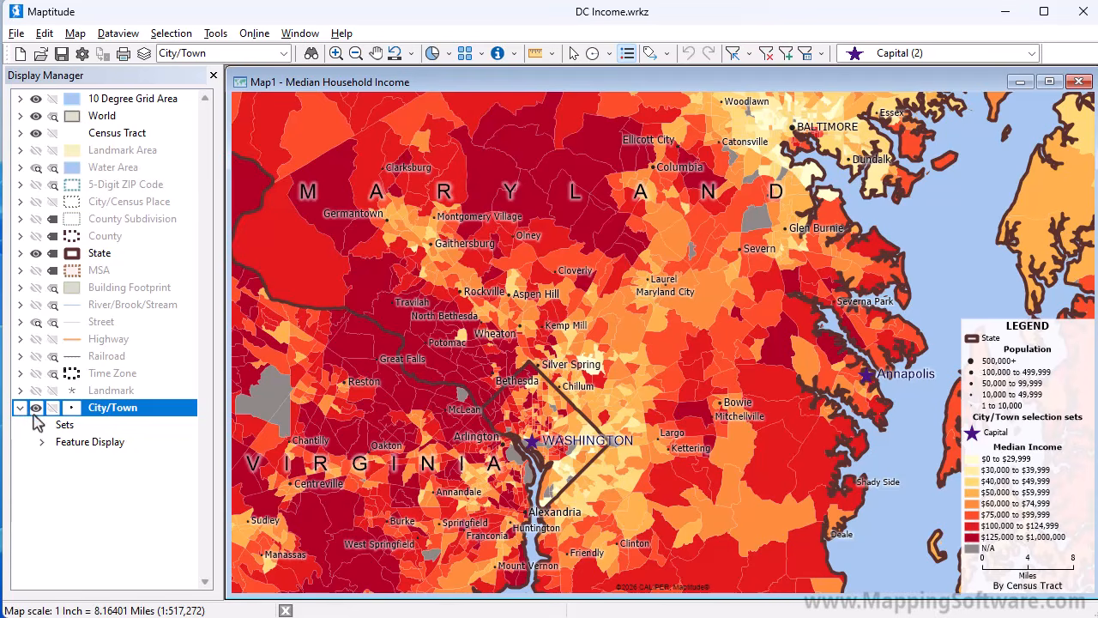
{"action": "left_click", "coordinate": [43, 426]}
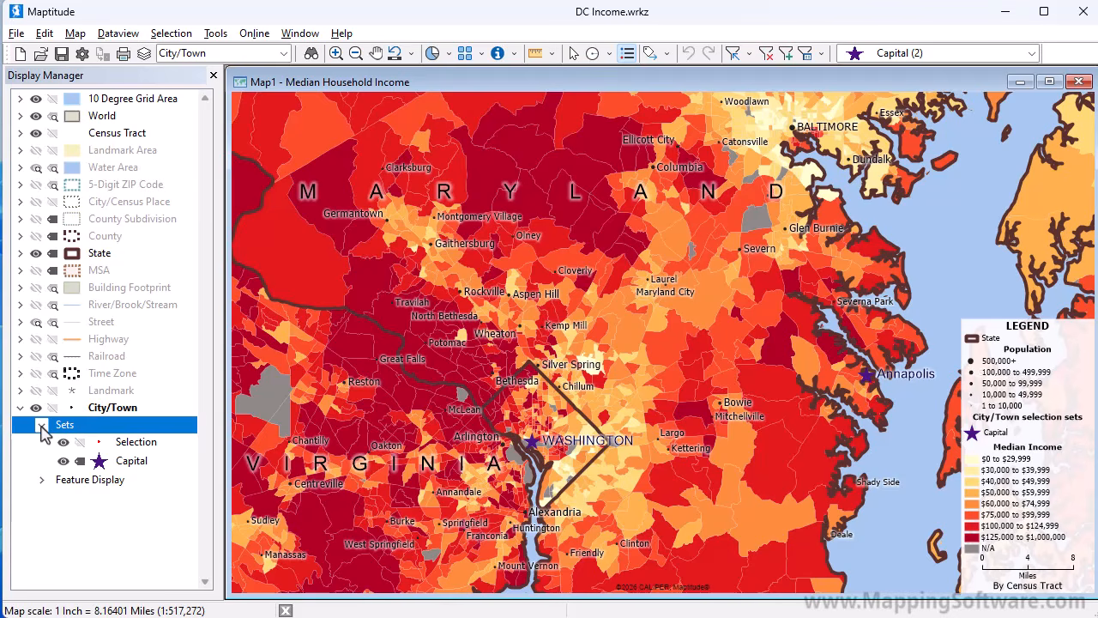
{"action": "left_click", "coordinate": [99, 463]}
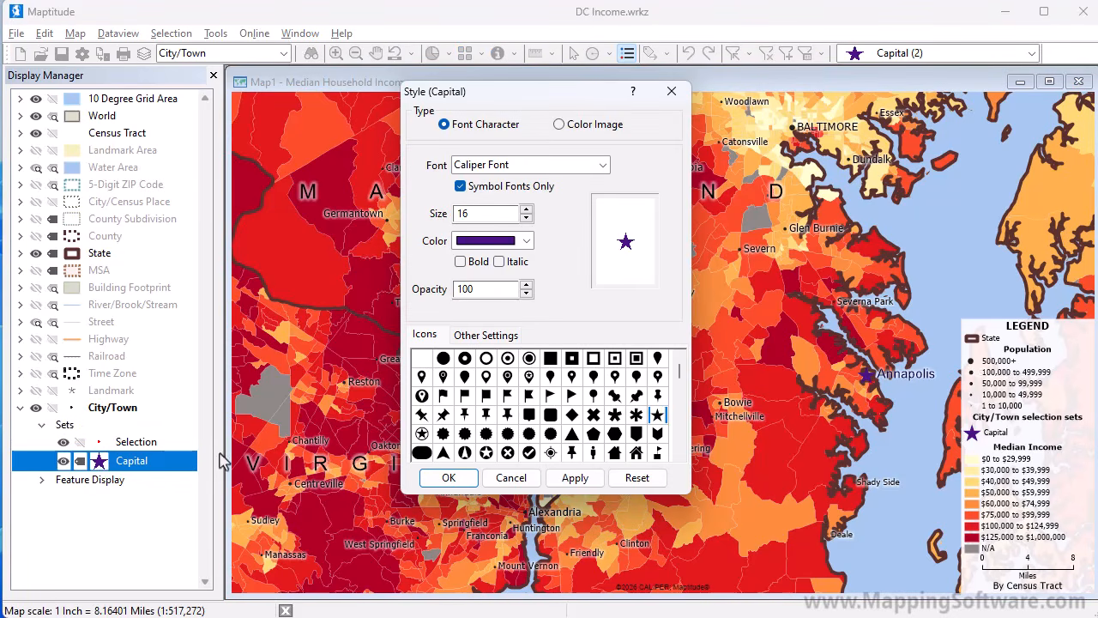
{"action": "left_click", "coordinate": [486, 455]}
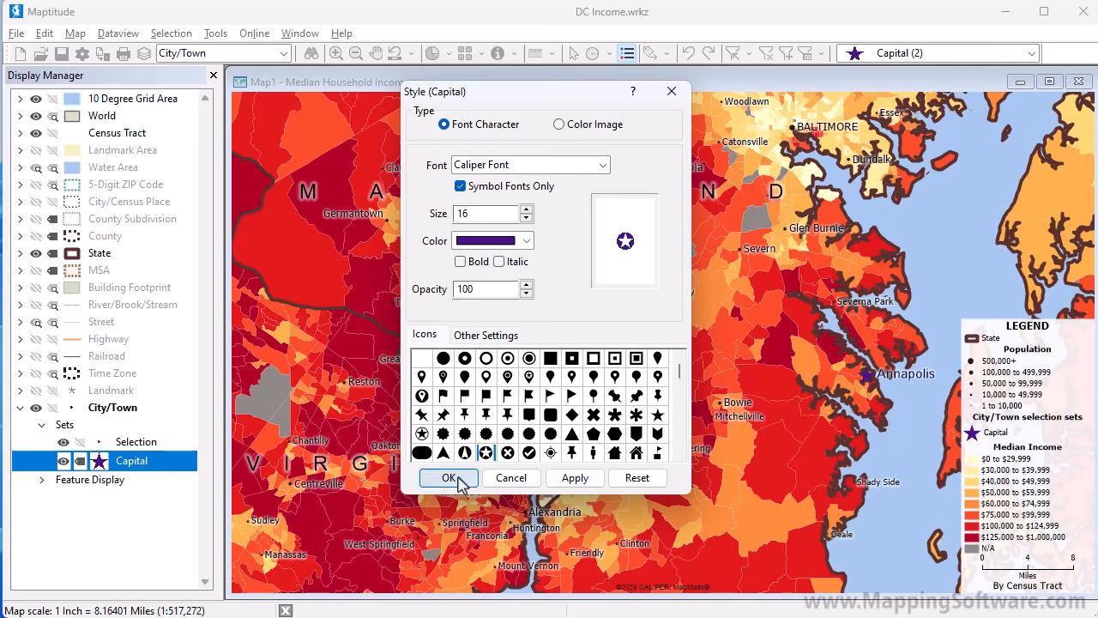
{"action": "left_click", "coordinate": [453, 478]}
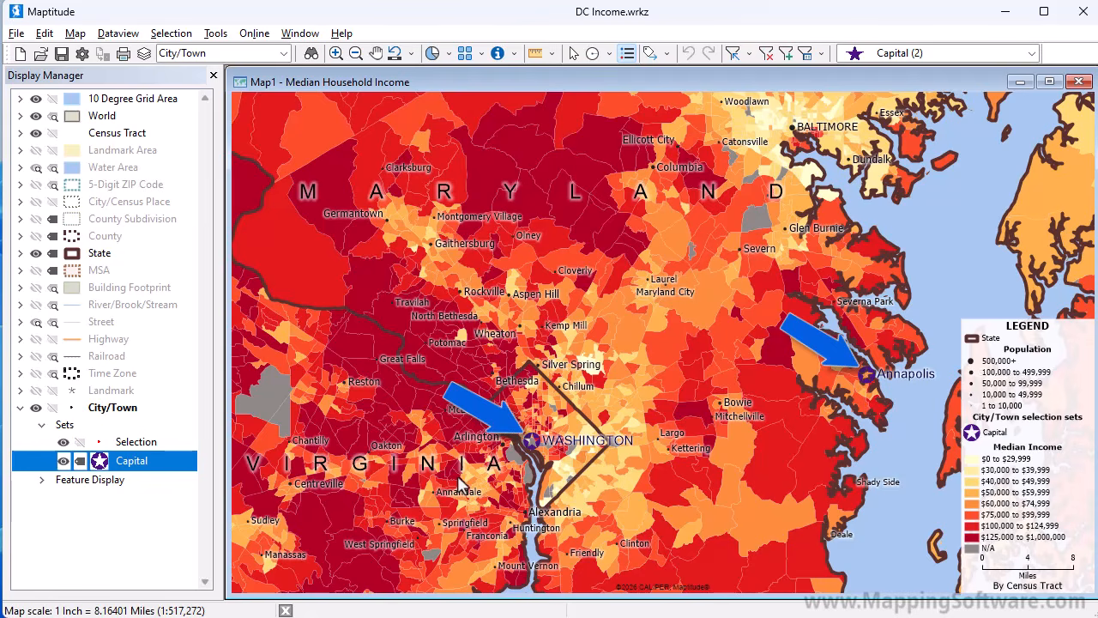
{"action": "left_click", "coordinate": [64, 461]}
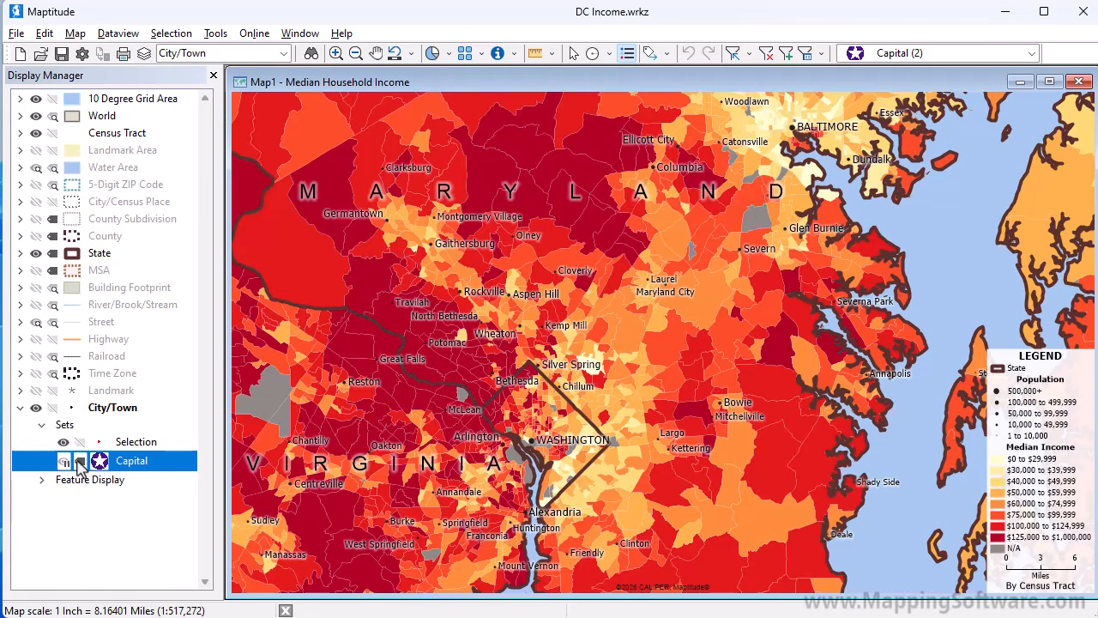
Set the label font size to 18 for the 500,000+ class in the City/Town feature display.
{"action": "left_click", "coordinate": [41, 481]}
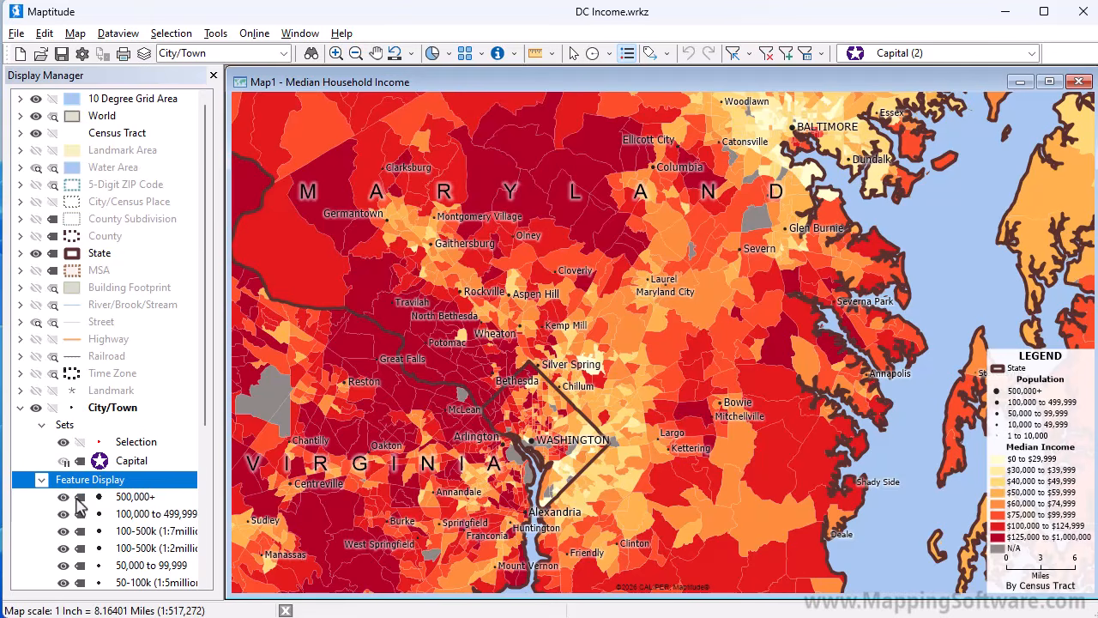
{"action": "left_click", "coordinate": [77, 498]}
{"action": "left_click", "coordinate": [78, 500]}
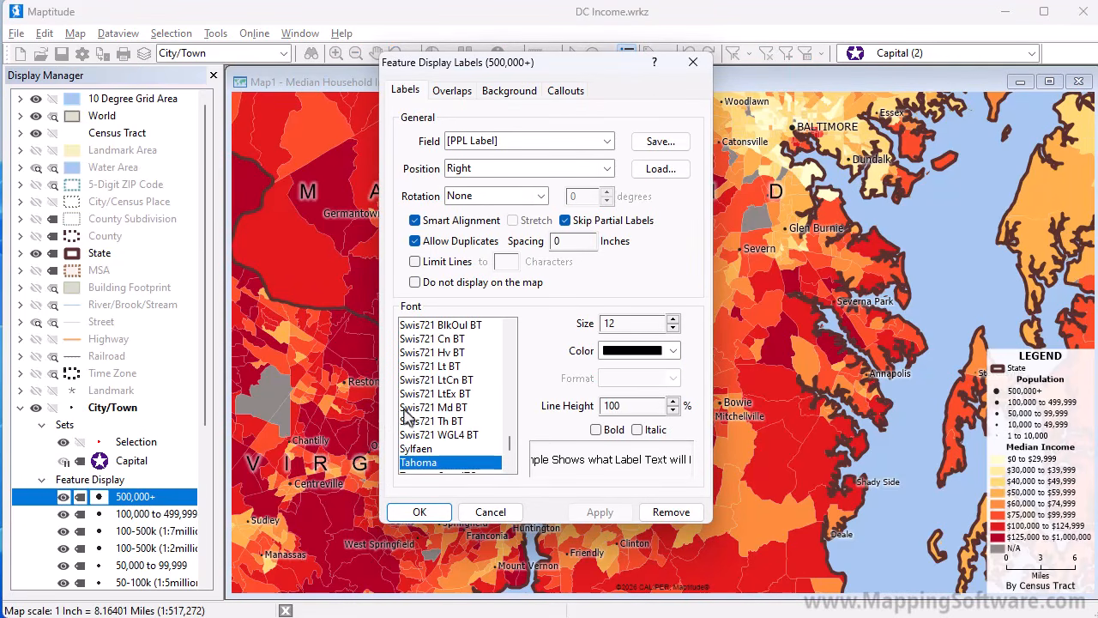
{"action": "left_click", "coordinate": [674, 318]}
{"action": "left_click", "coordinate": [673, 318]}
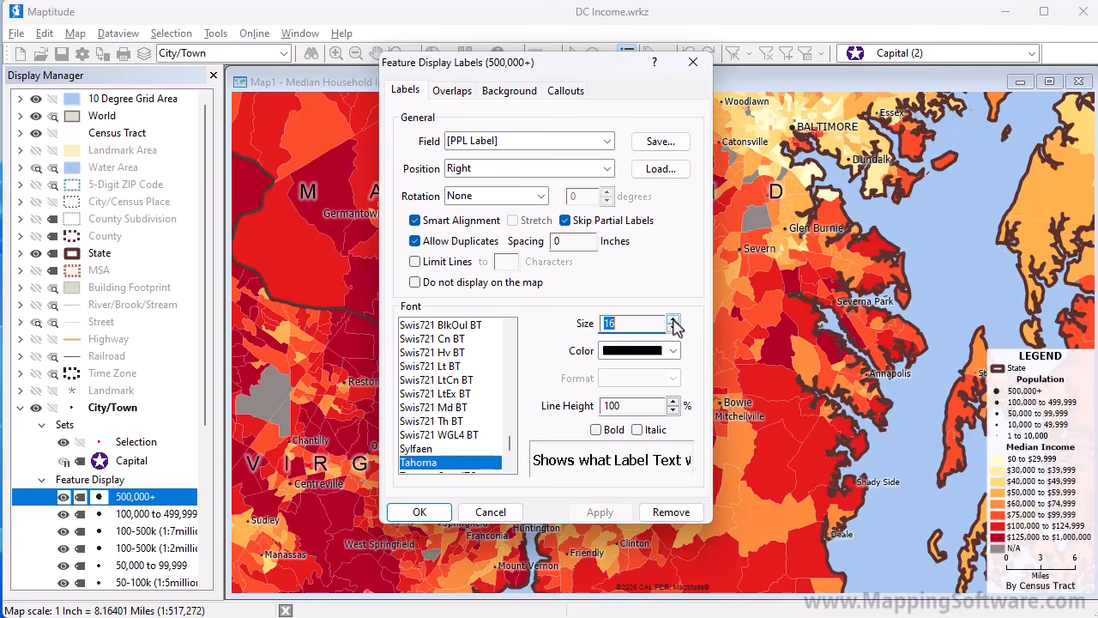
{"action": "left_click", "coordinate": [674, 318]}
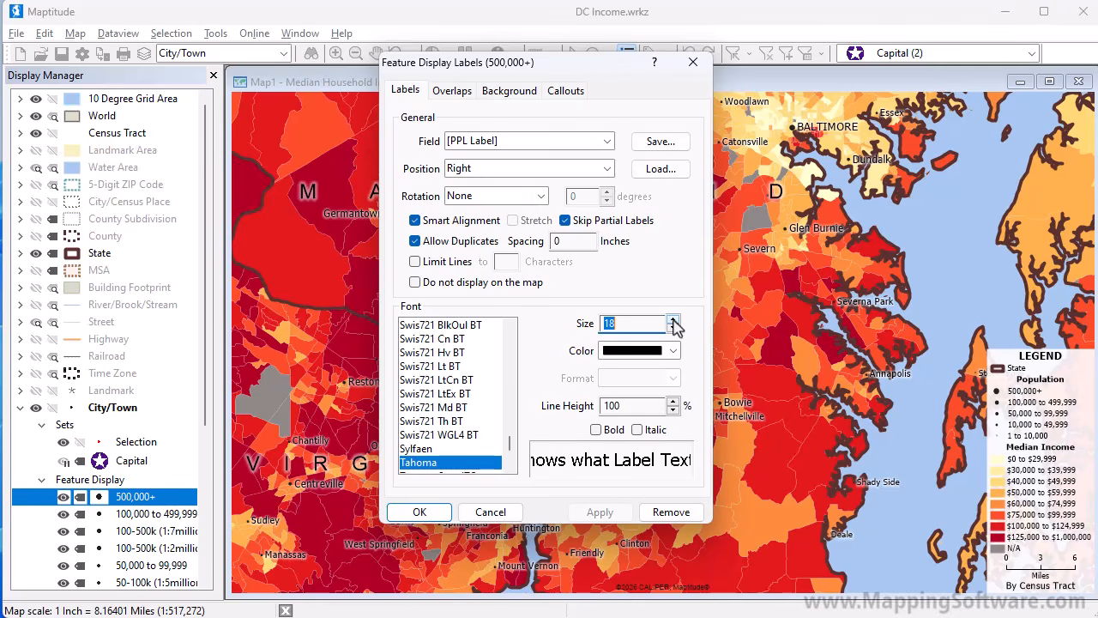
{"action": "left_click", "coordinate": [420, 512]}
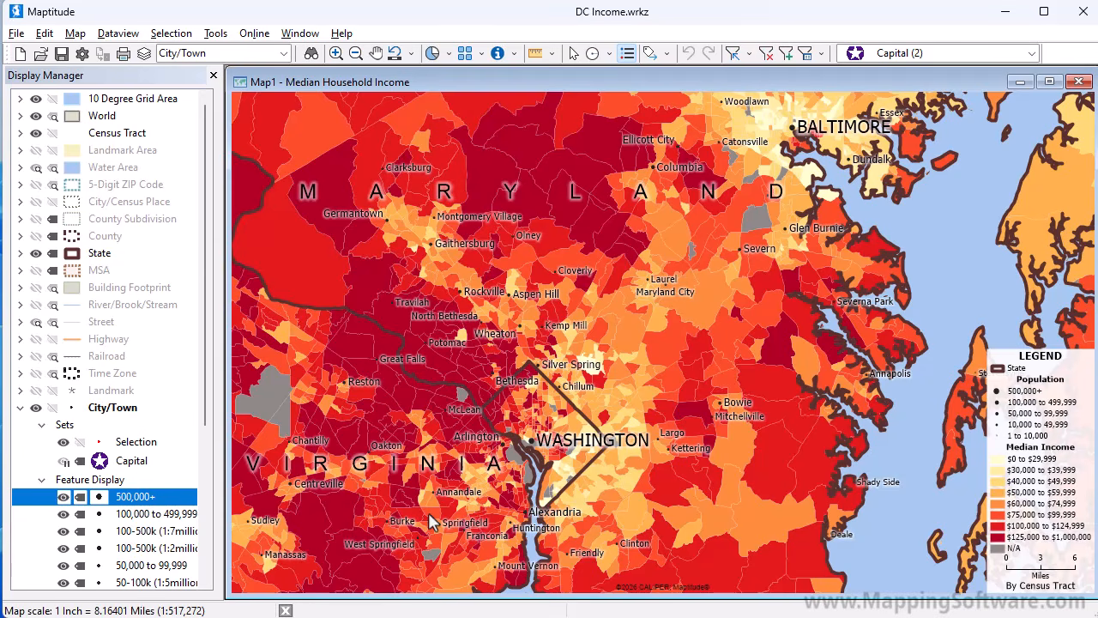
Change the fill color of the N/A class in the Census Tract Median Income theme to light green.
{"action": "left_click", "coordinate": [18, 133]}
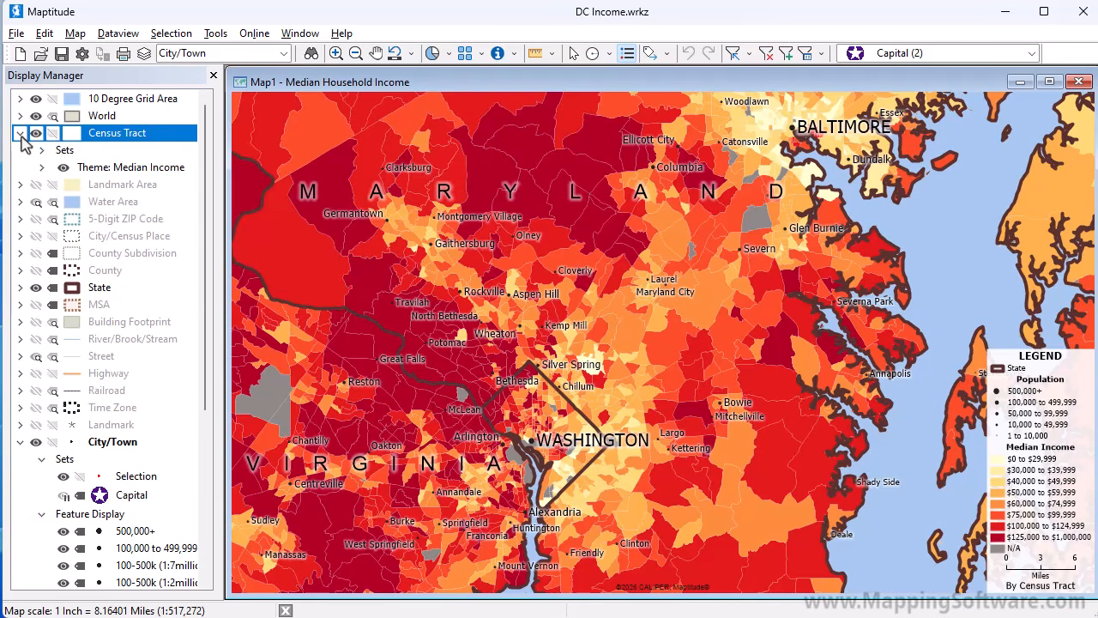
{"action": "left_click", "coordinate": [45, 170]}
{"action": "left_click", "coordinate": [42, 169]}
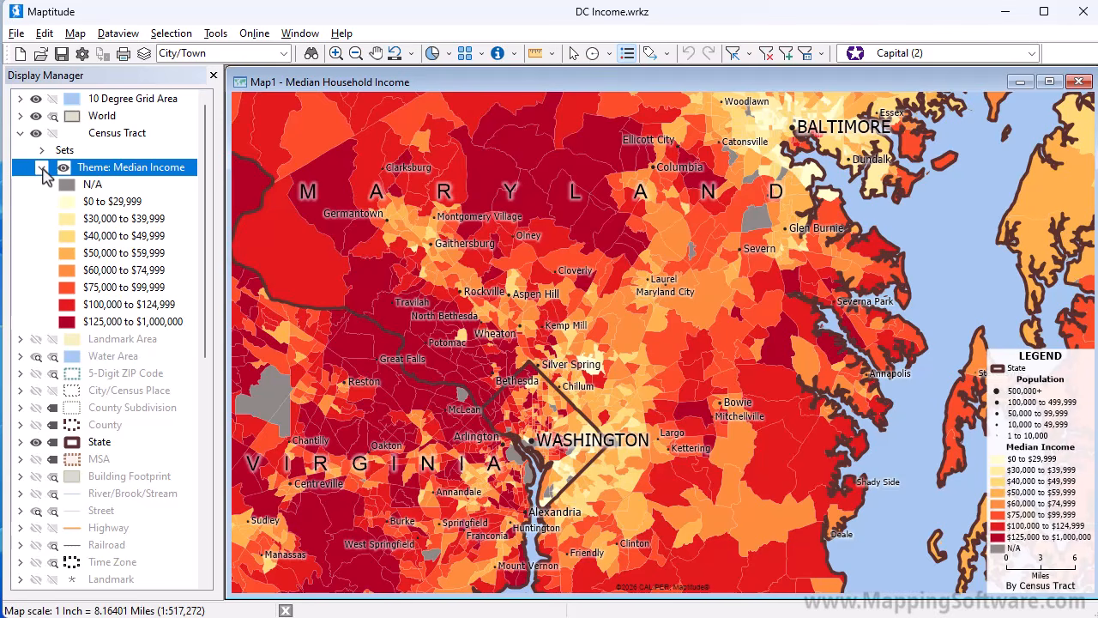
{"action": "double_click", "coordinate": [68, 186]}
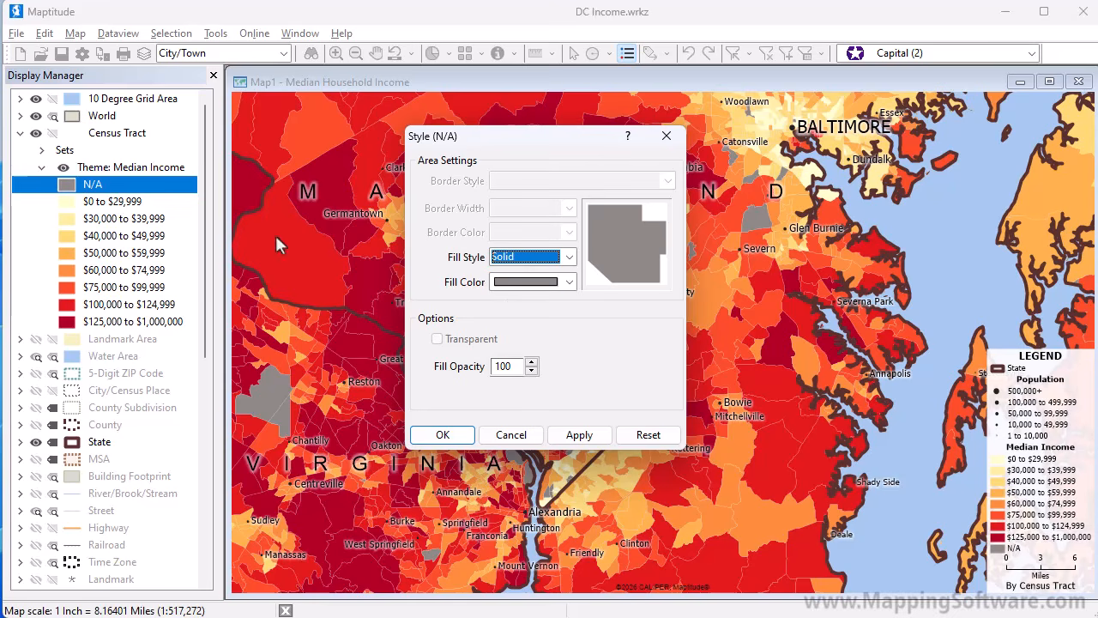
{"action": "left_click", "coordinate": [569, 282]}
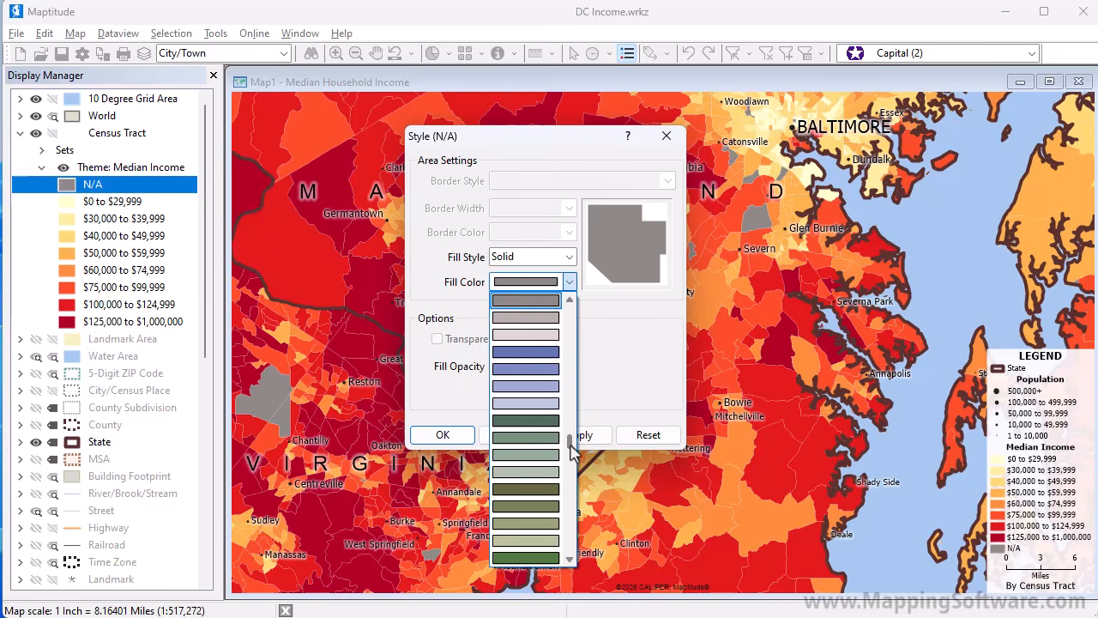
{"action": "scroll", "coordinate": [572, 452], "scroll_direction": "down", "scroll_amount": 2}
{"action": "left_click", "coordinate": [505, 434]}
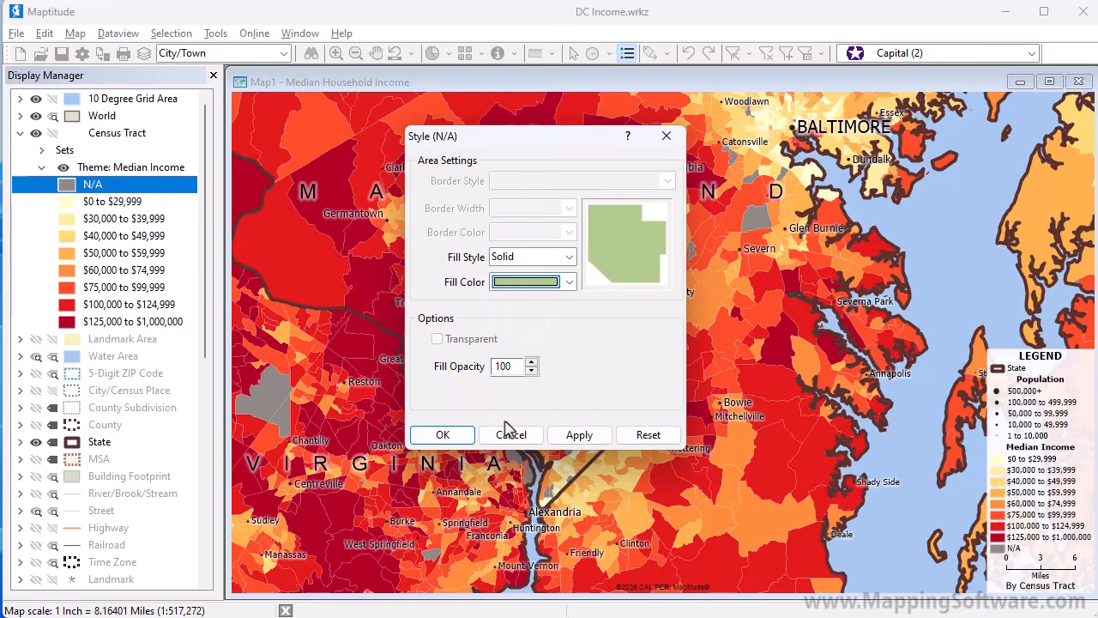
{"action": "left_click", "coordinate": [457, 433]}
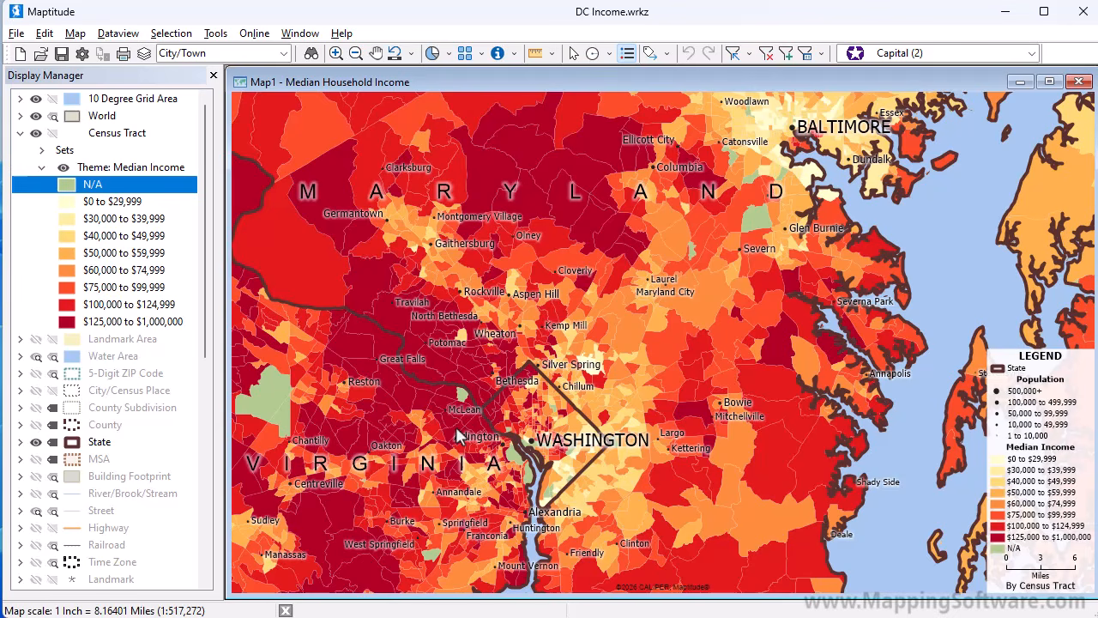